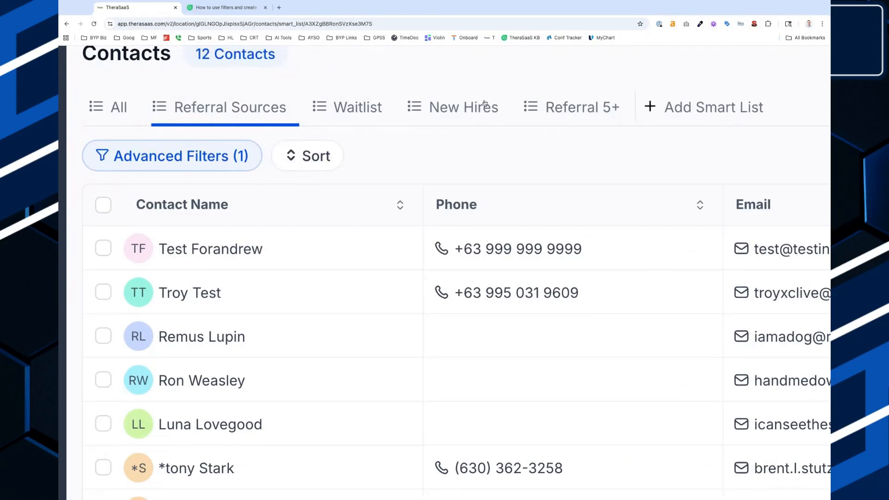
Look over the available smart lists and the contacts and columns in the Referral Sources list
scroll(605, 107, right, 4)
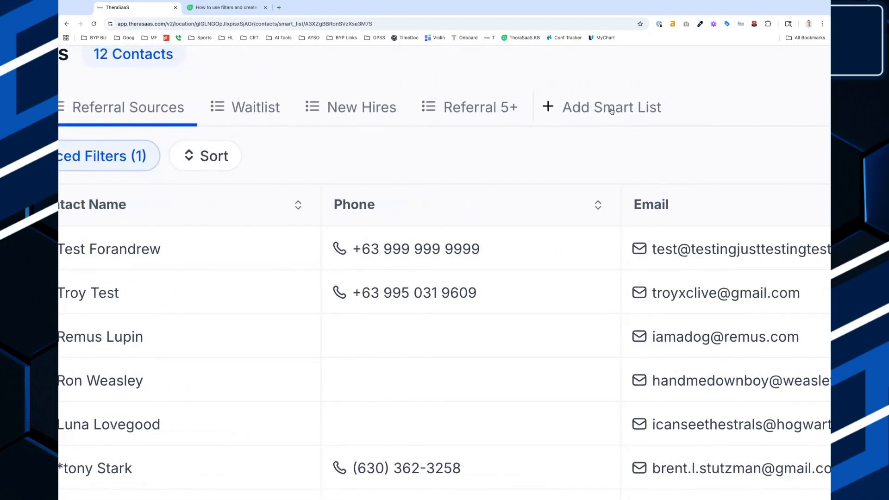
scroll(616, 115, down, 10)
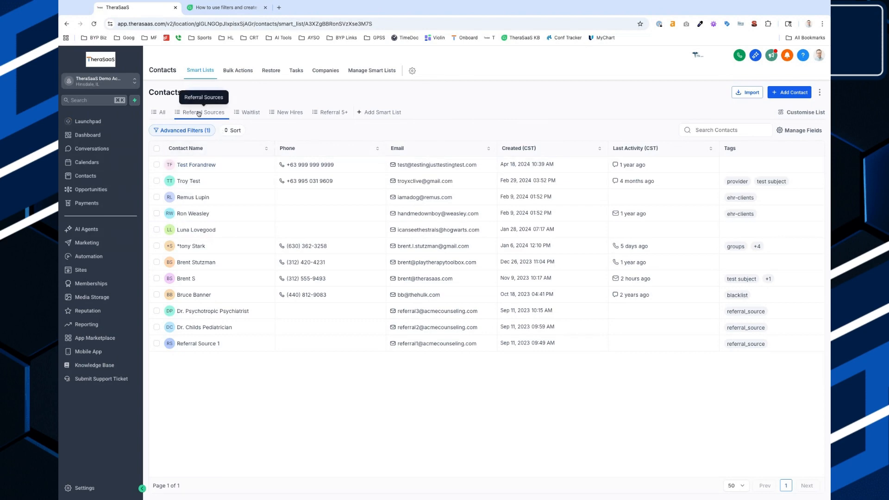
scroll(206, 114, up, 5)
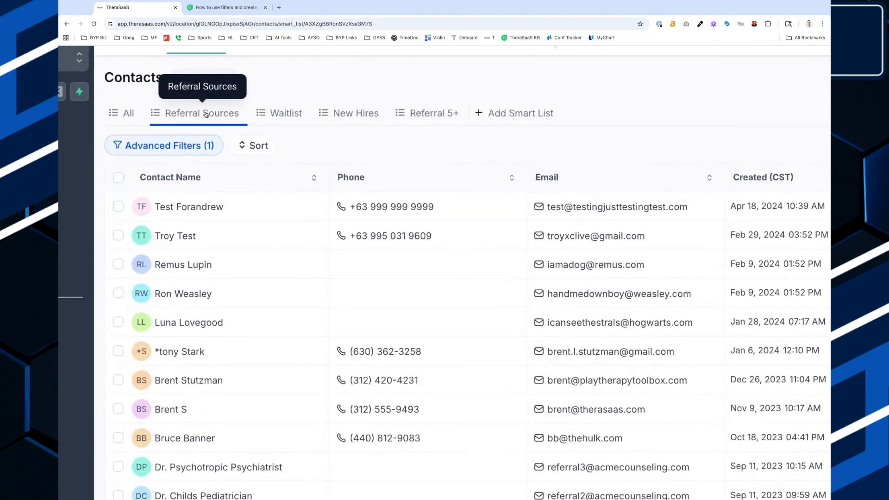
scroll(203, 116, down, 5)
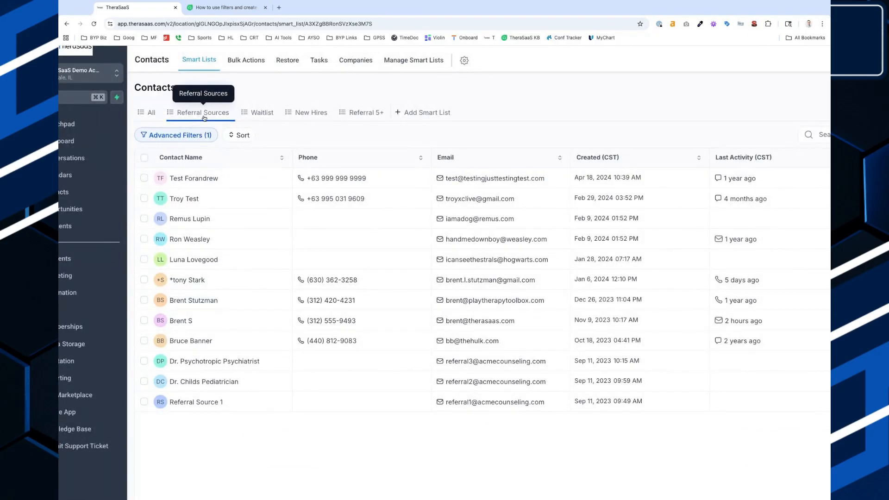
scroll(492, 99, right, 4)
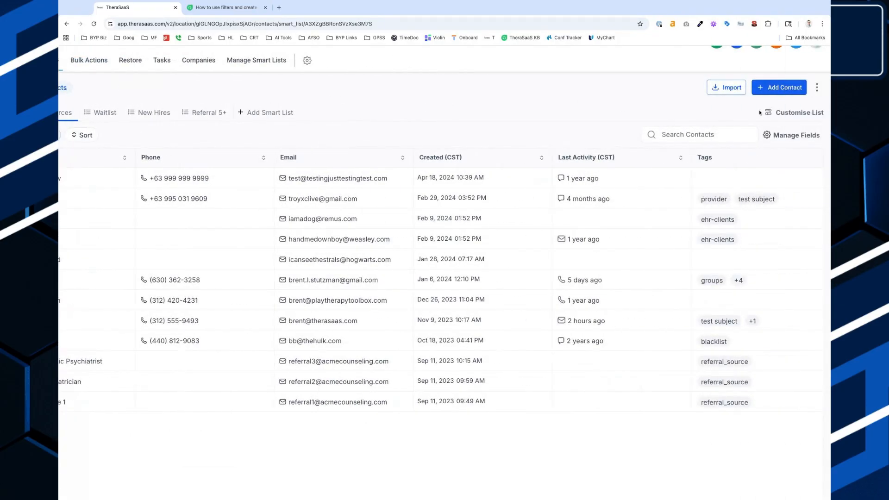
scroll(407, 130, down, 3)
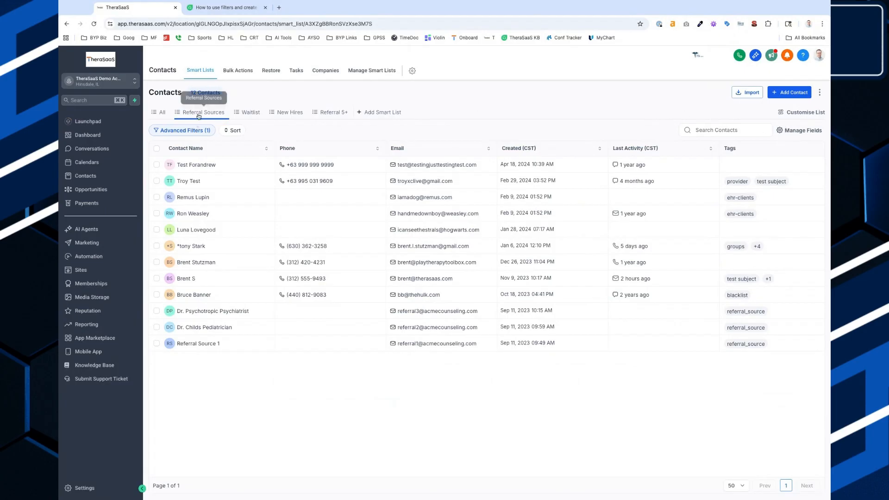
Search the advanced filter fields for "how did you" and filter the Referral Sources list by How Did You Hear About Us?
click(197, 130)
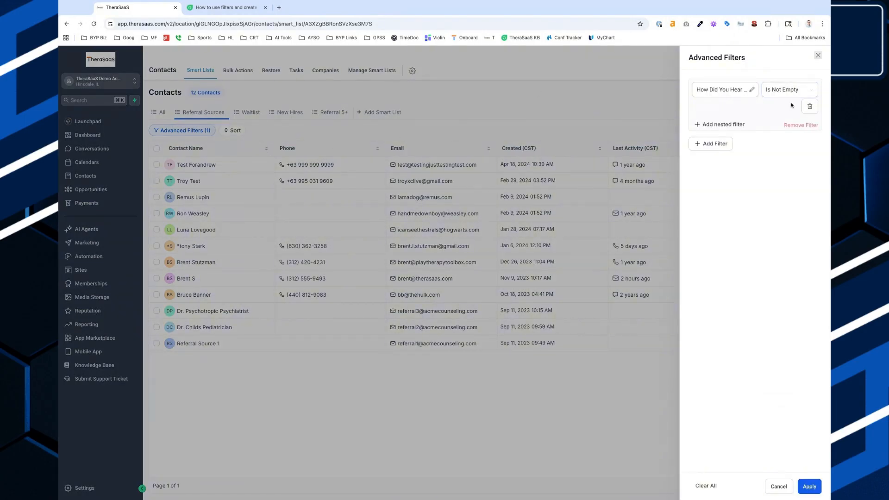
scroll(792, 105, up, 5)
scroll(791, 105, right, 1)
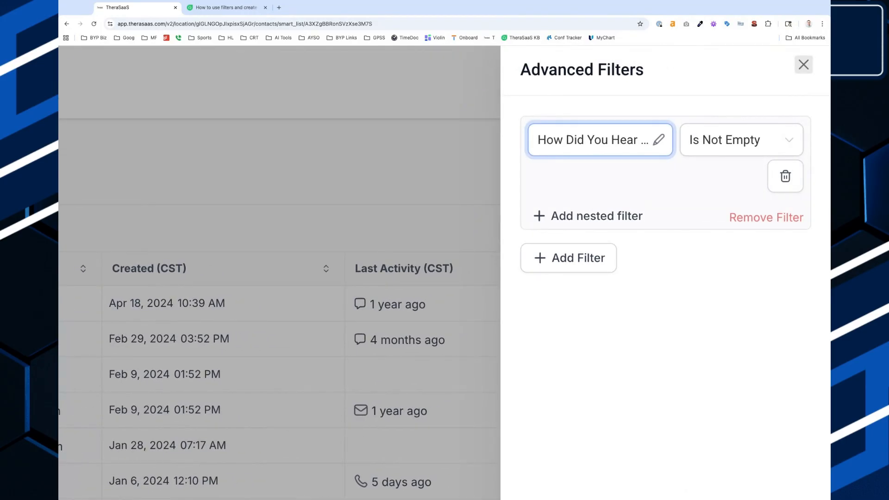
click(600, 140)
click(665, 127)
text(h)
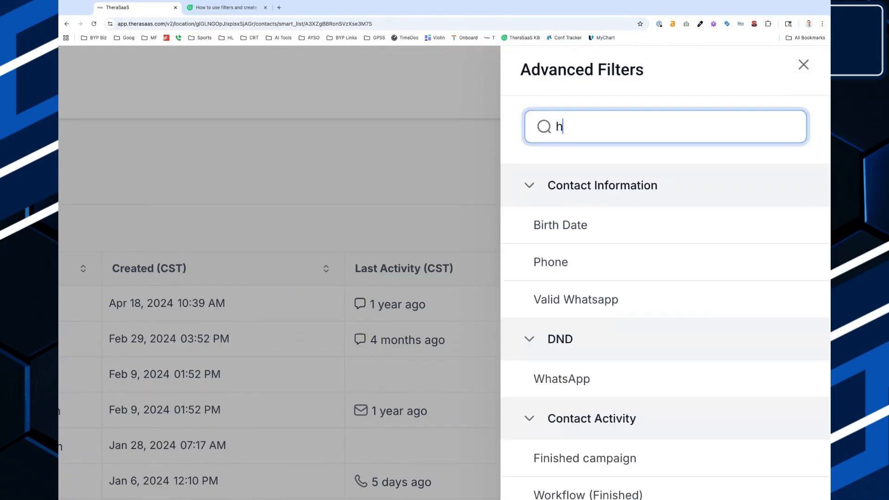
text(ow did you)
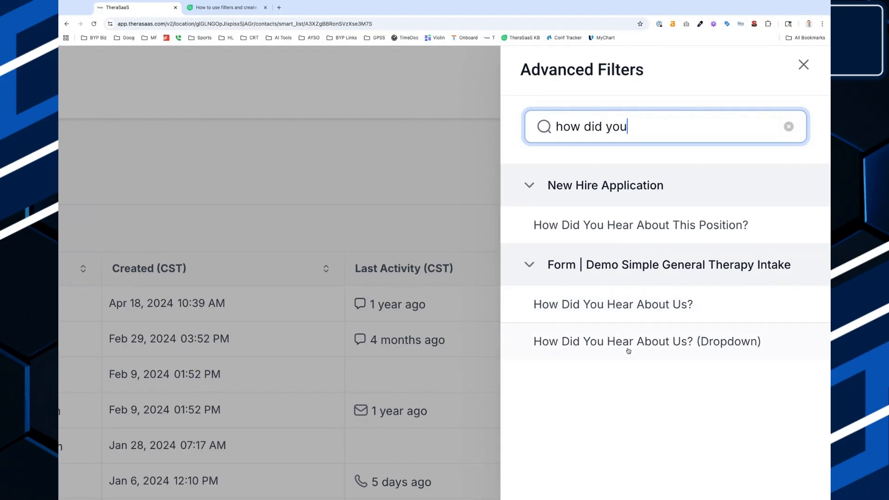
click(647, 308)
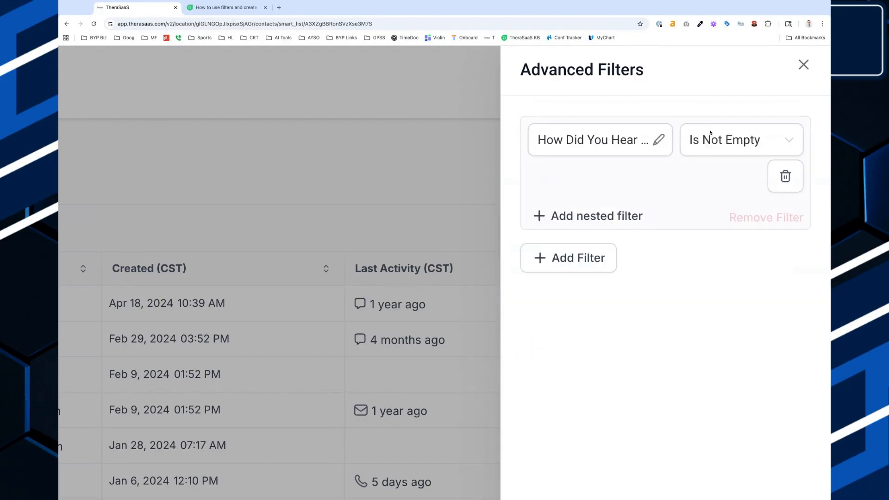
Set the filter condition to Is Not Empty and apply the filter to the list
click(728, 146)
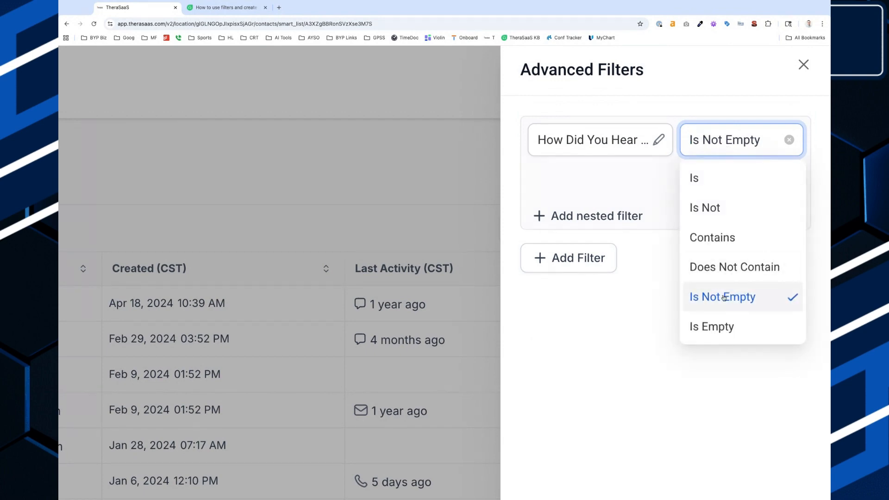
click(715, 295)
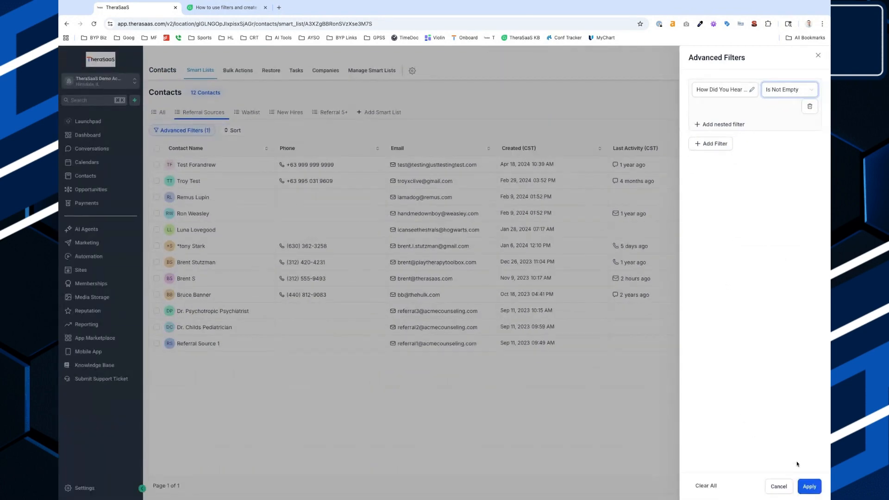
click(809, 486)
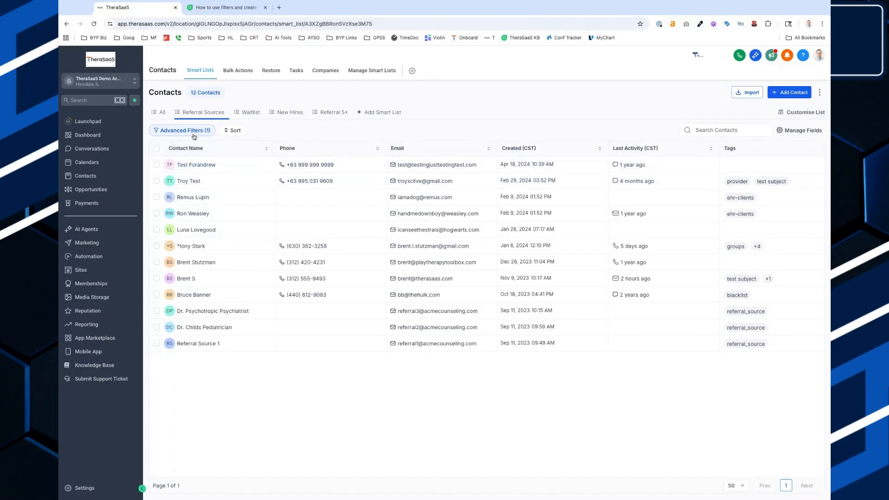
Customise the Referral Sources list by removing How Did You Hear About Us? from its table fields
scroll(193, 150, right, 3)
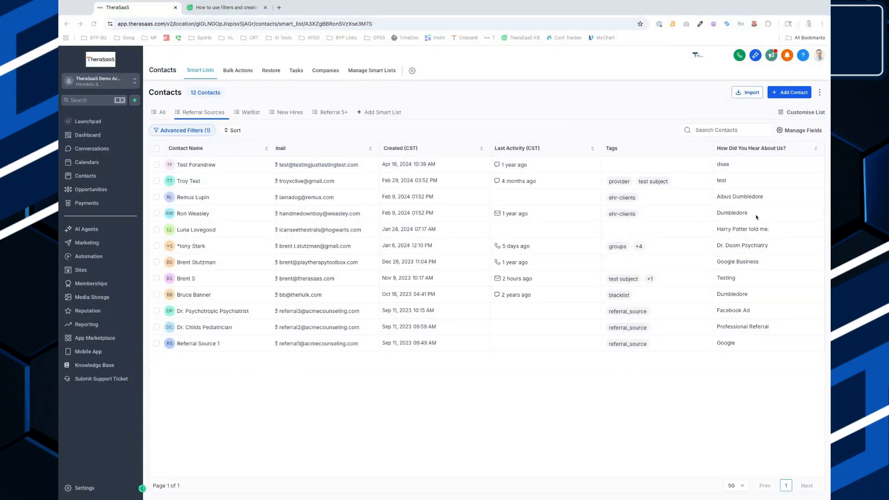
click(795, 113)
scroll(607, 228, up, 5)
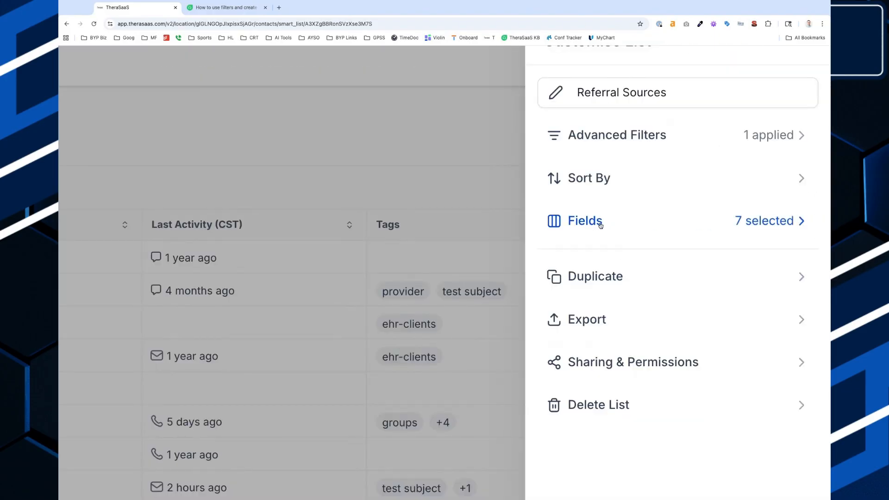
click(600, 225)
click(567, 328)
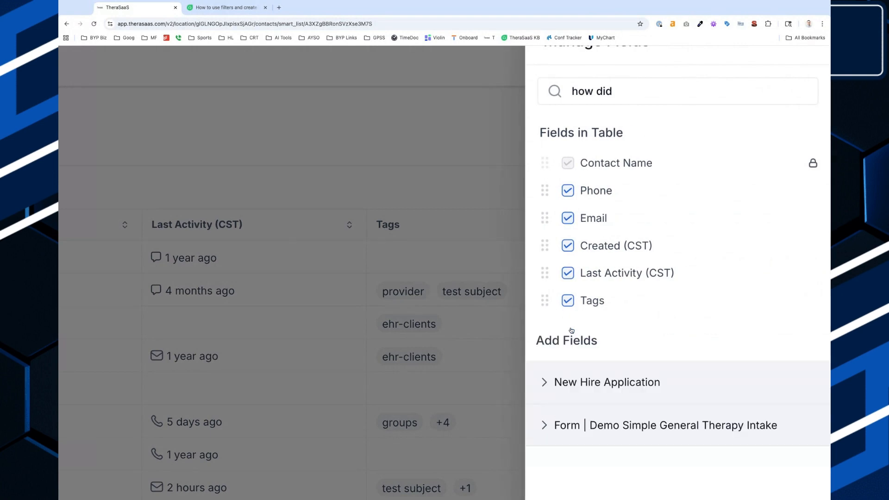
Replace the field search text with "how did you" to find the referral question fields
scroll(619, 303, up, 1)
triple_click(609, 112)
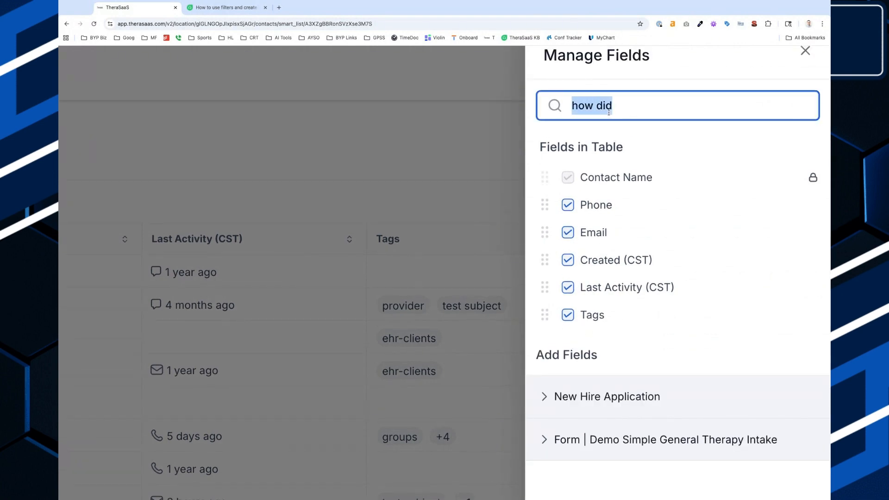
key(BackSpace)
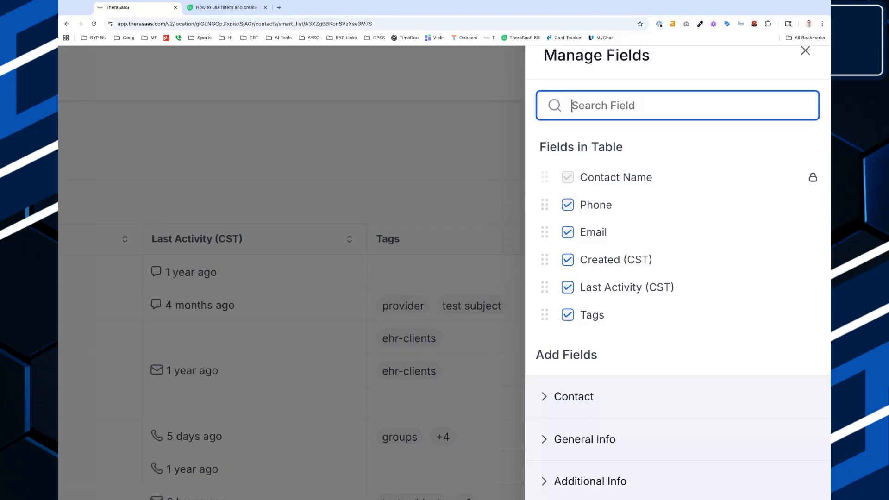
text(how did you)
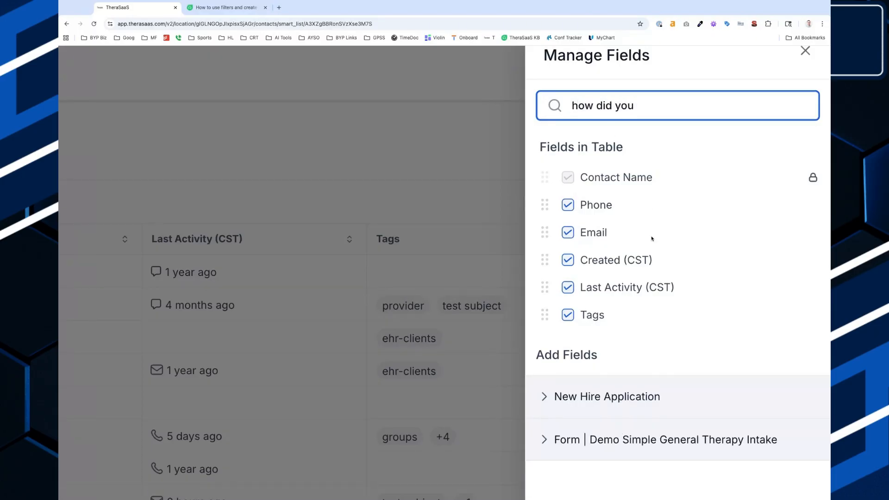
Add How Did You Hear About Us? from the Demo Simple General Therapy Intake form to the table, apply it and return to the list
scroll(649, 245, down, 5)
click(546, 277)
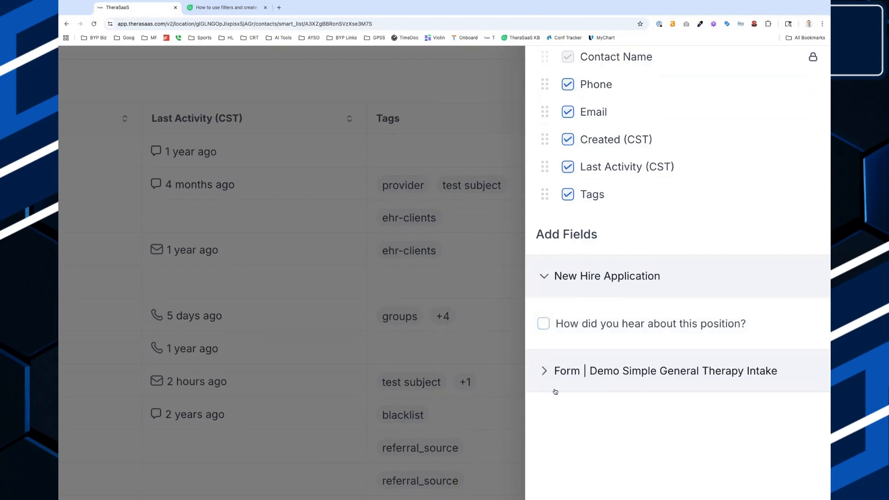
click(544, 371)
scroll(546, 333, down, 2)
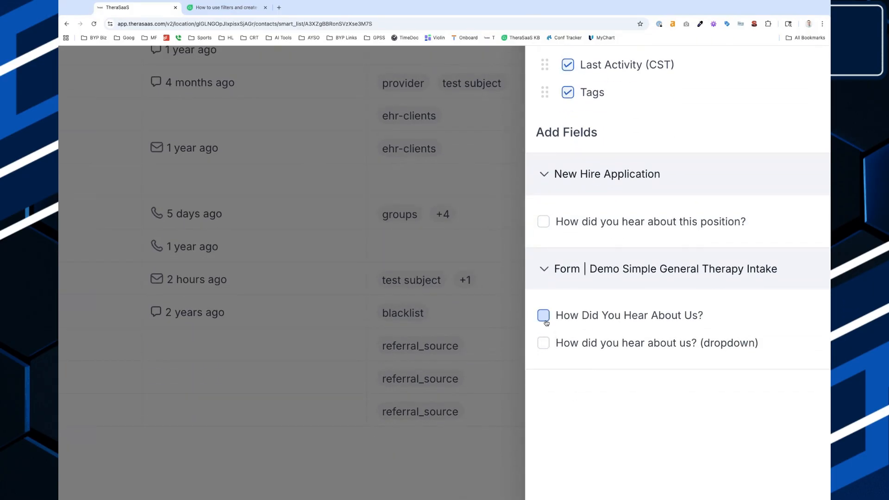
click(544, 317)
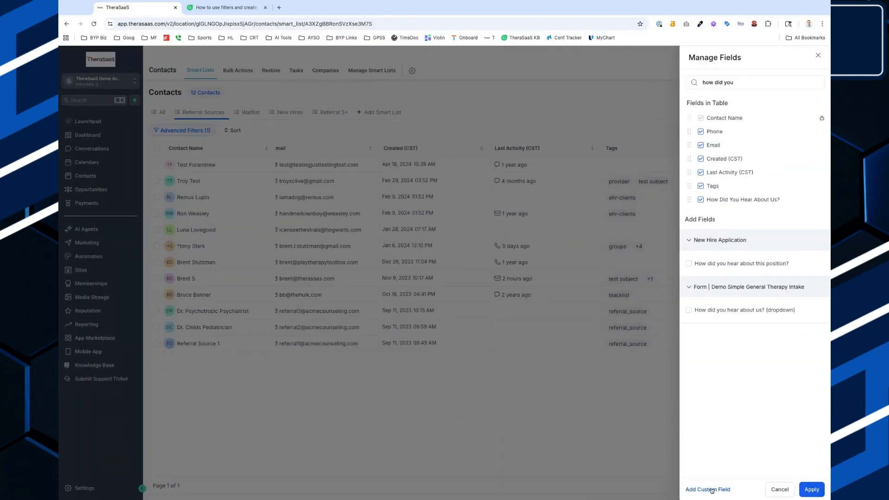
click(811, 490)
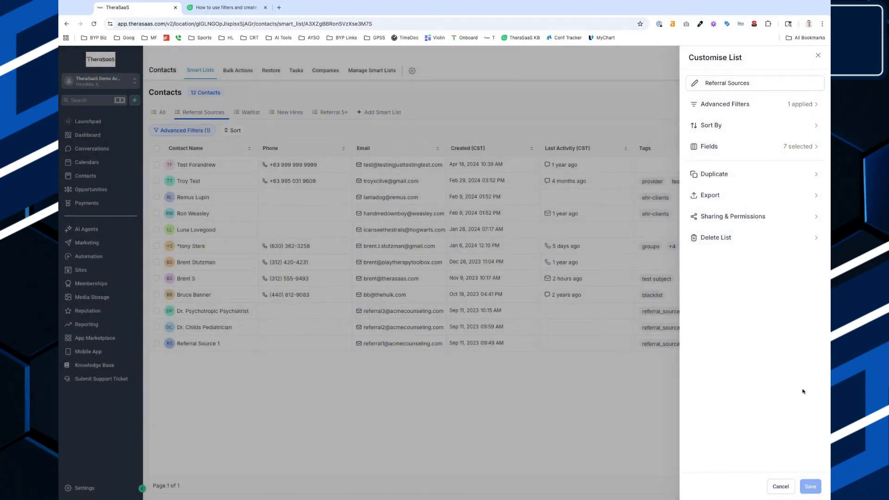
click(819, 55)
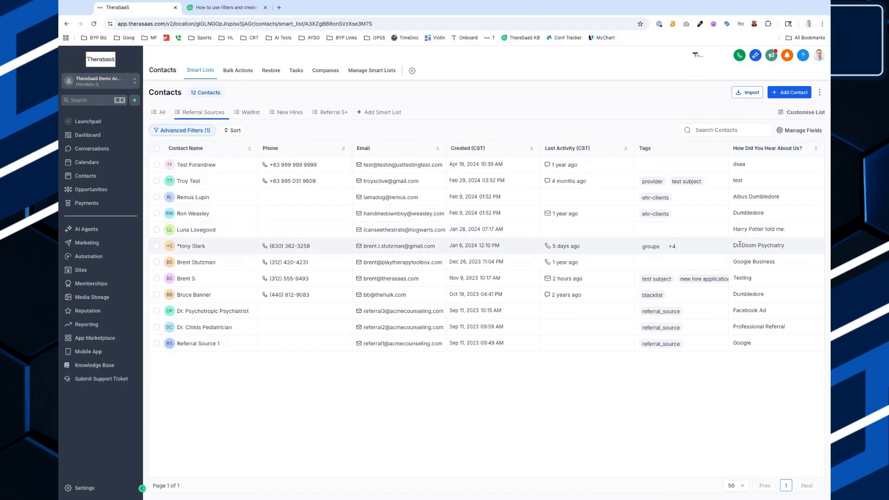
Highlight the third contact's How Did You Hear About Us? answer and examine the entries in that column
triple_click(743, 200)
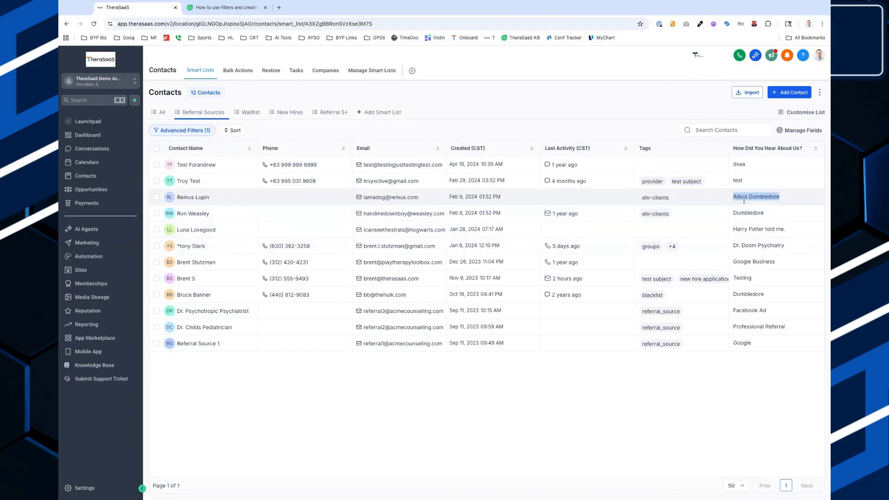
scroll(744, 200, up, 5)
scroll(743, 201, down, 5)
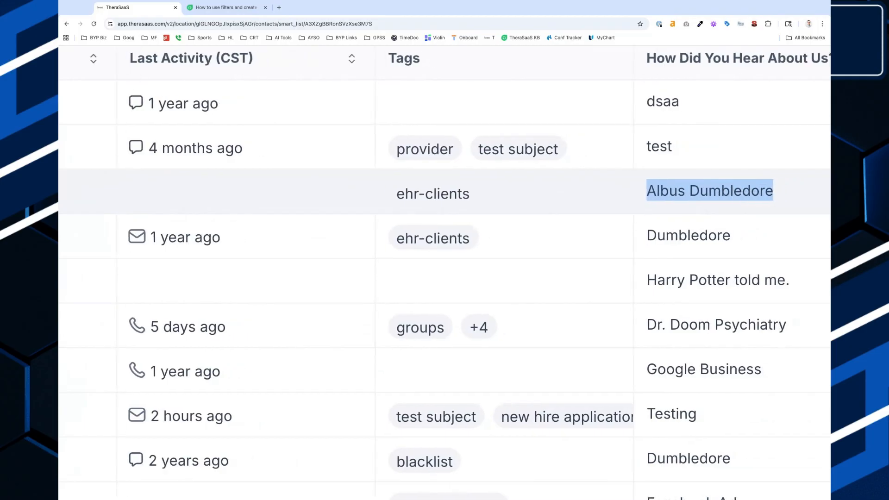
scroll(743, 211, down, 3)
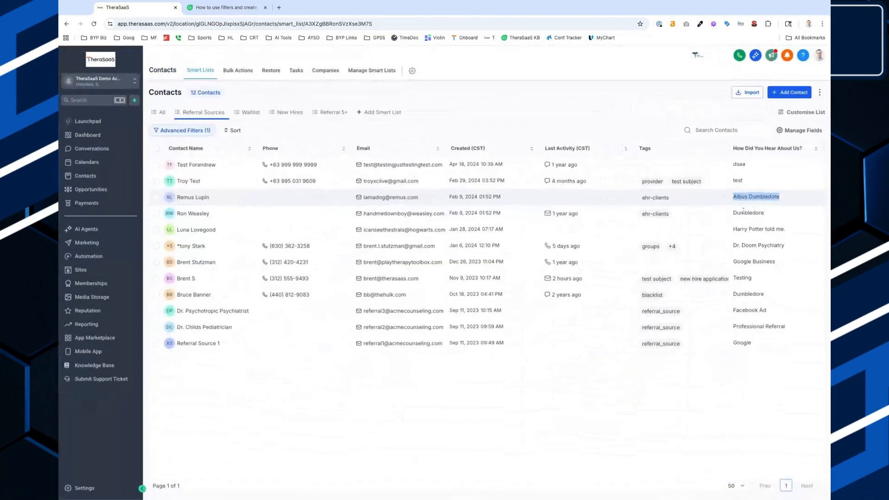
Go to the full contacts list and view the blank Add Contact form without saving anything
click(91, 177)
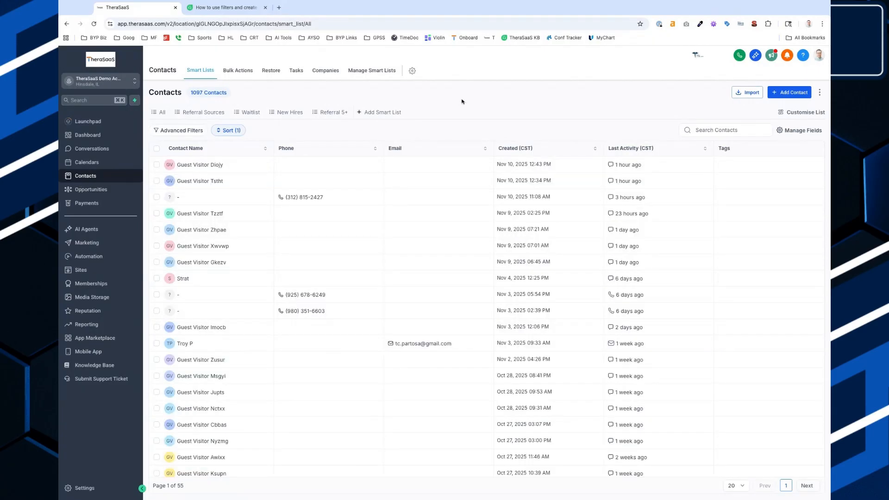
click(789, 92)
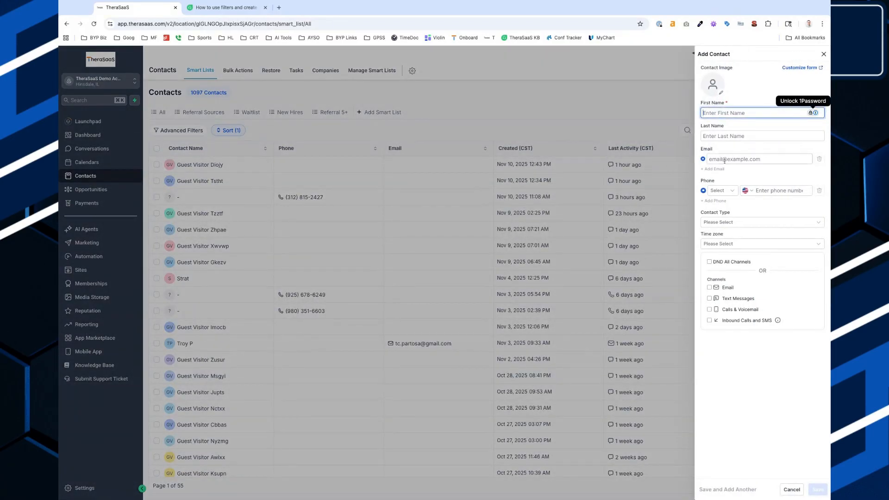
click(821, 56)
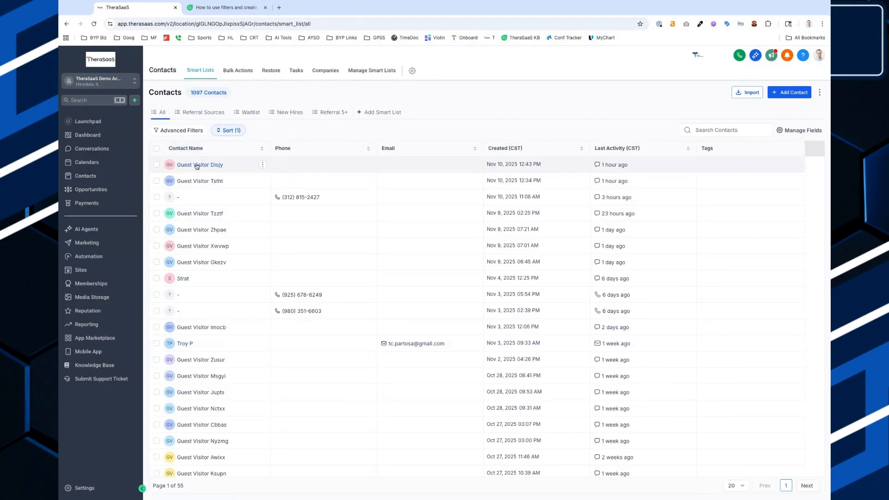
Search all contacts for the referral source's first name and open the first matching contact's details
click(721, 130)
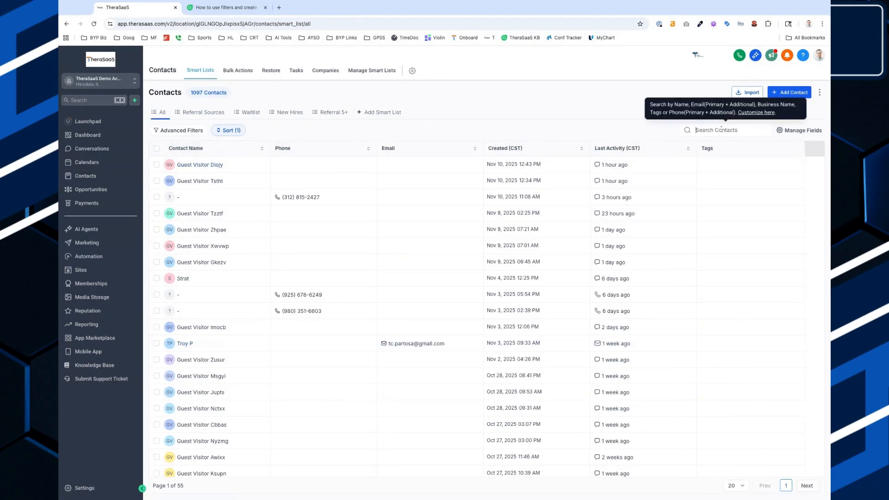
key(ctrl+v)
key(super+a)
text(albert)
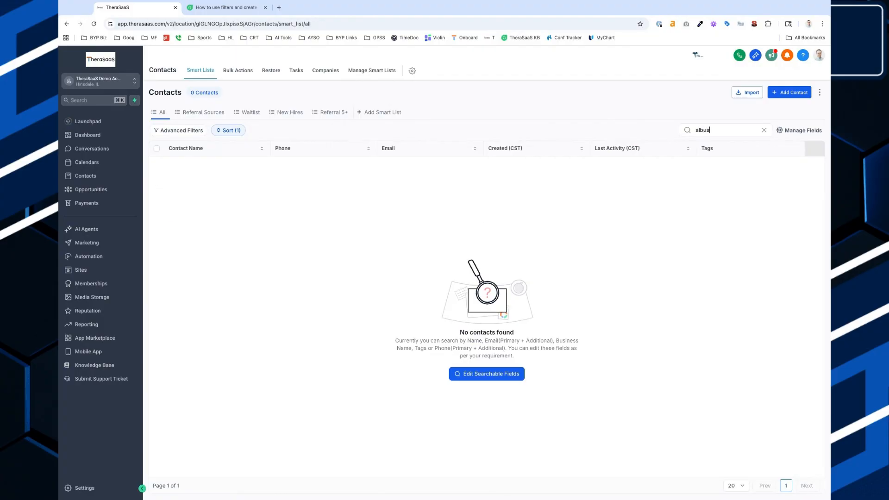
click(198, 164)
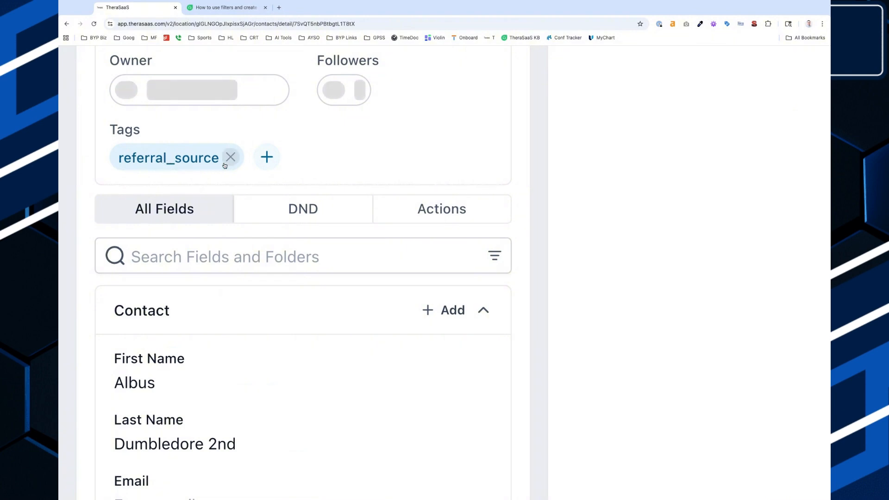
scroll(224, 166, down, 5)
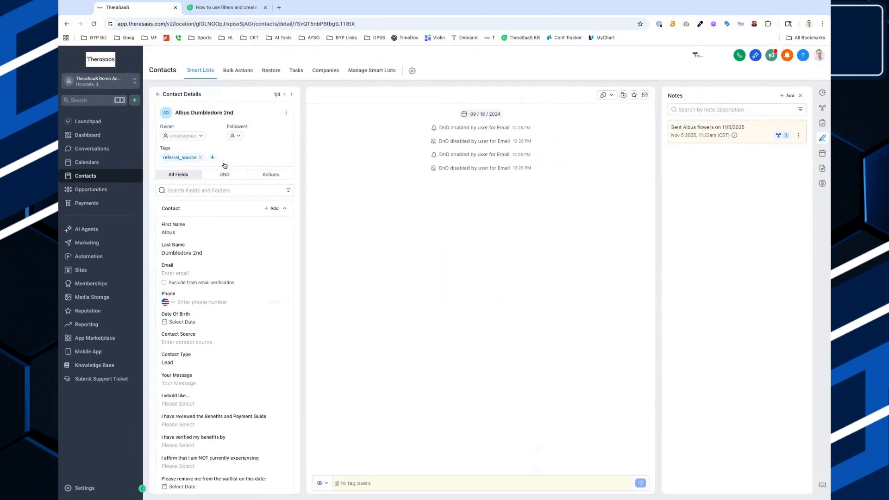
View the contact's actions, open its associations and expand the Companies section
click(271, 174)
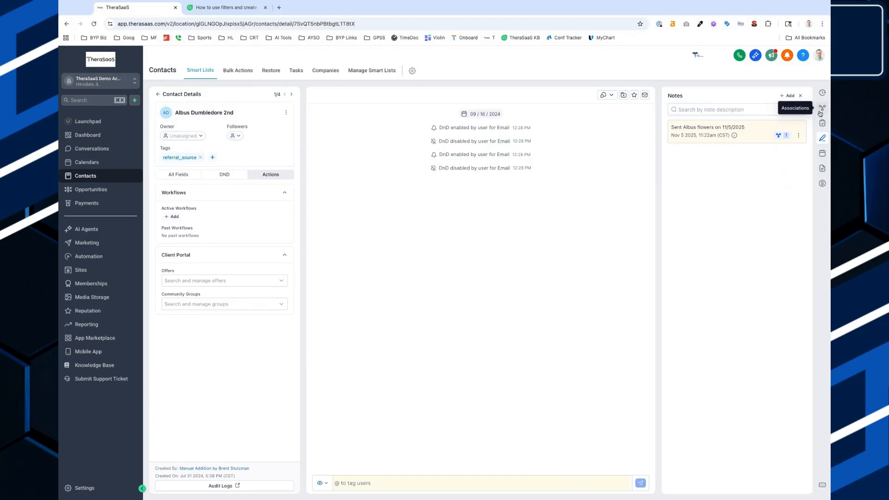
click(810, 107)
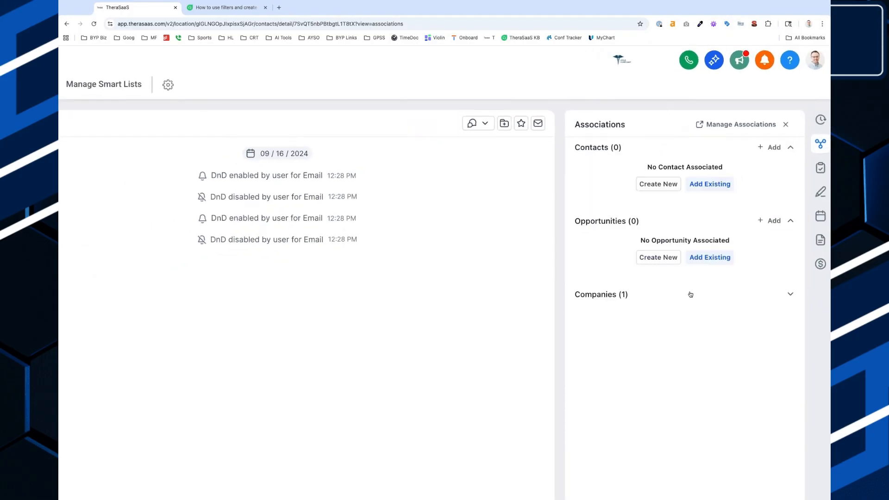
click(790, 293)
scroll(648, 305, down, 2)
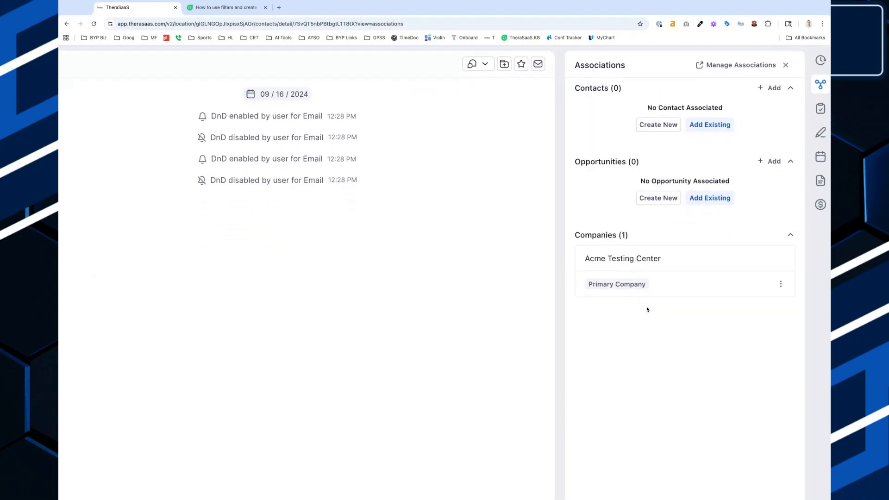
Open the associated Acme Testing Center company's details, review its fields, save the record and return to the contact
click(640, 262)
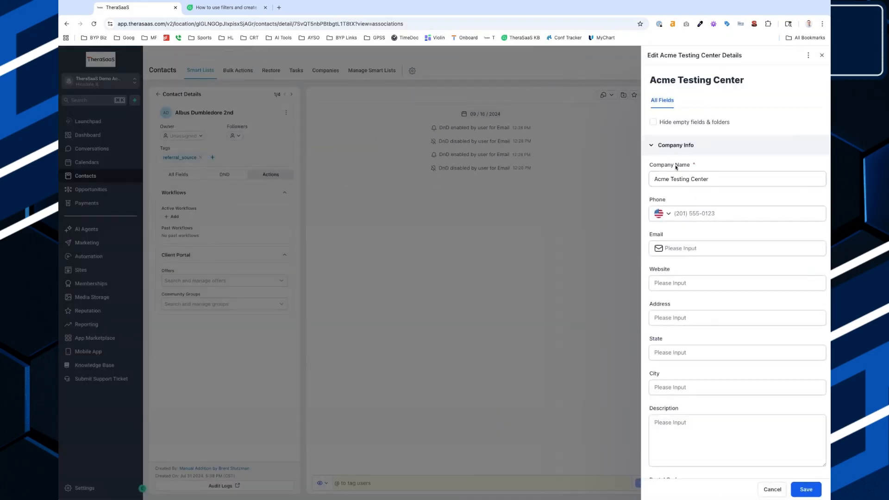
click(662, 179)
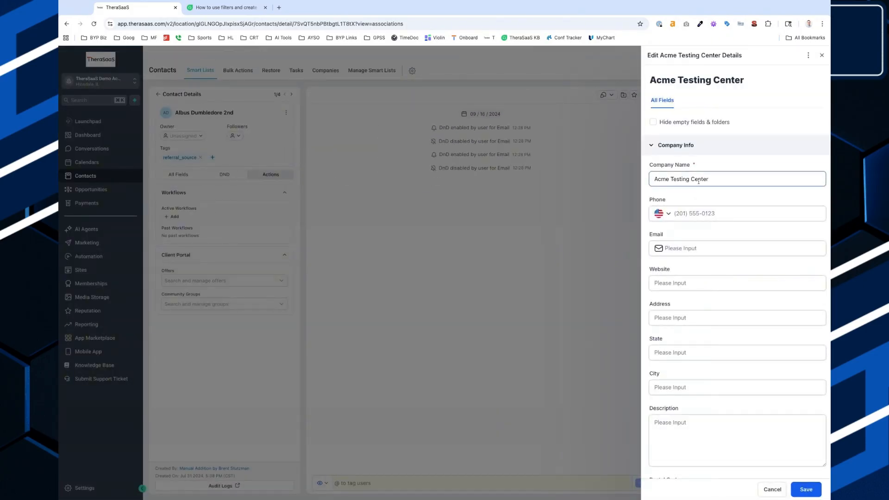
scroll(716, 351, down, 3)
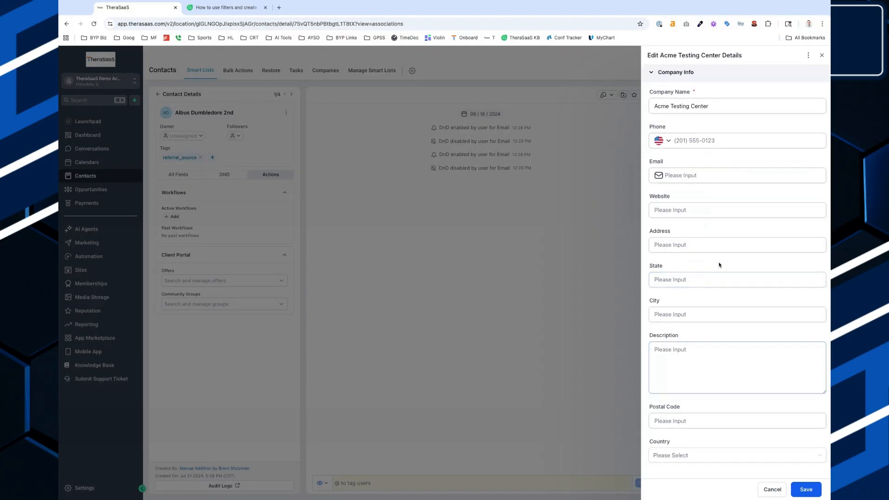
scroll(718, 260, up, 3)
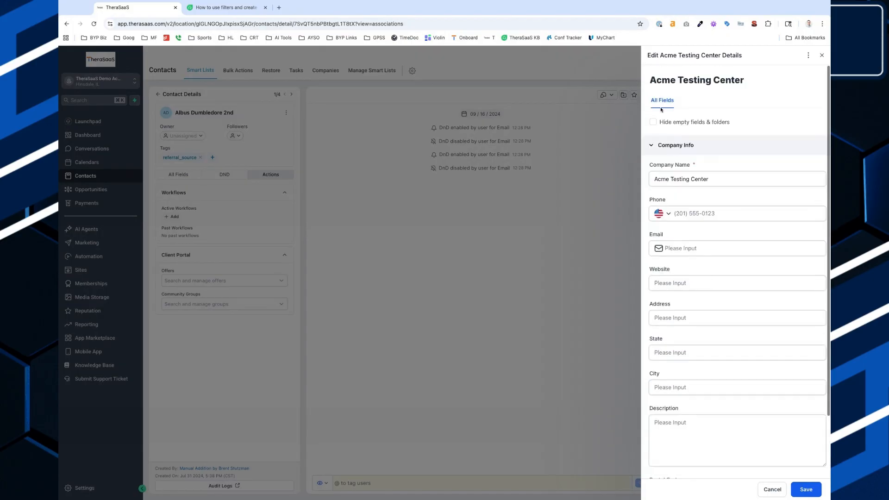
click(809, 493)
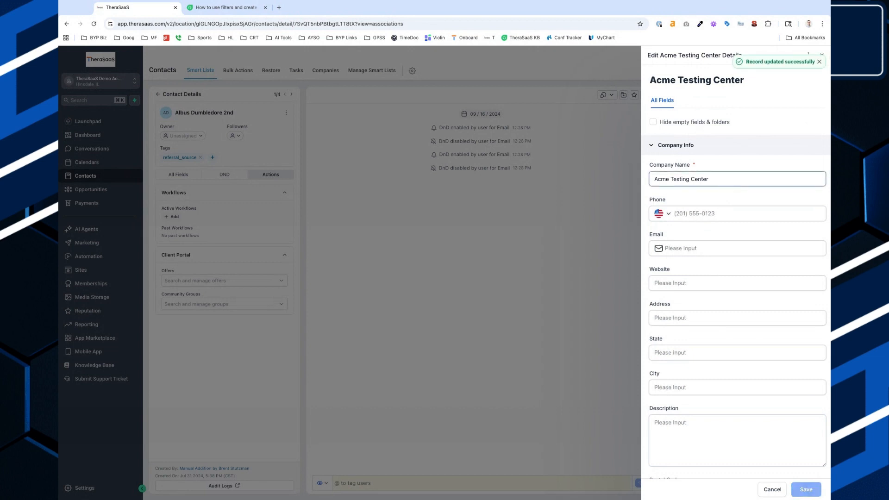
click(819, 62)
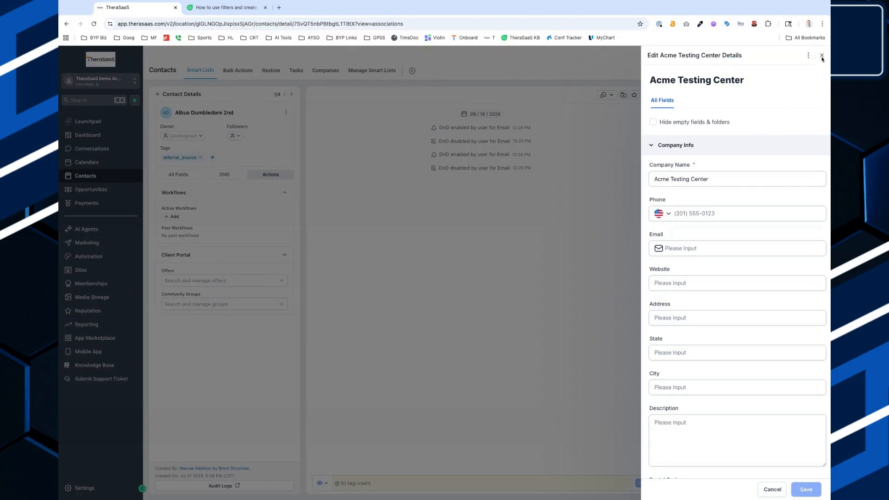
click(772, 489)
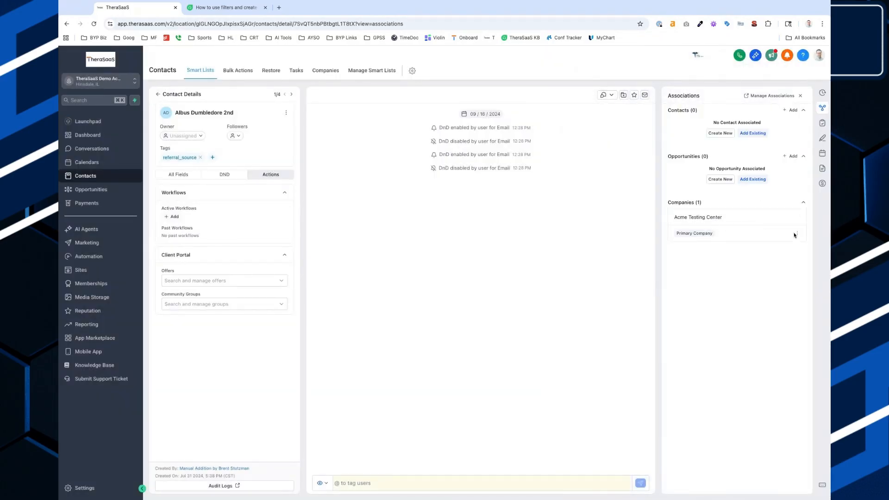
click(795, 234)
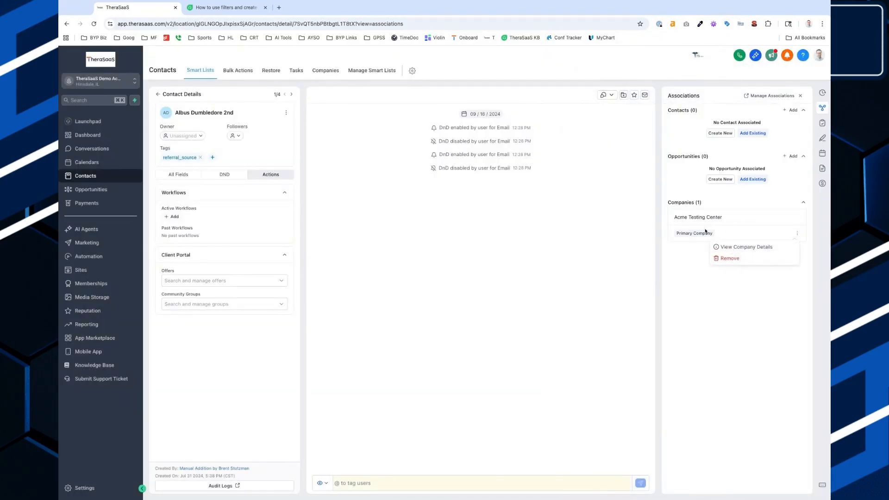
click(730, 248)
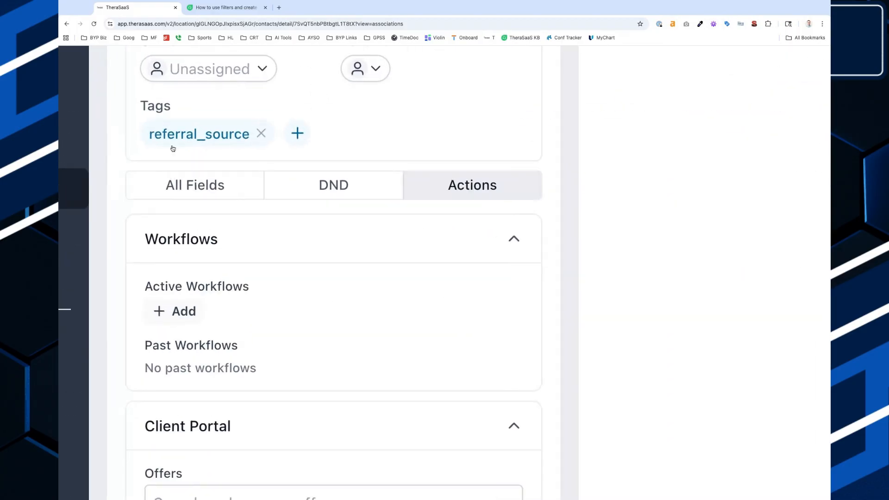
Return to the contacts list and open the Referral 5+ smart list
click(88, 202)
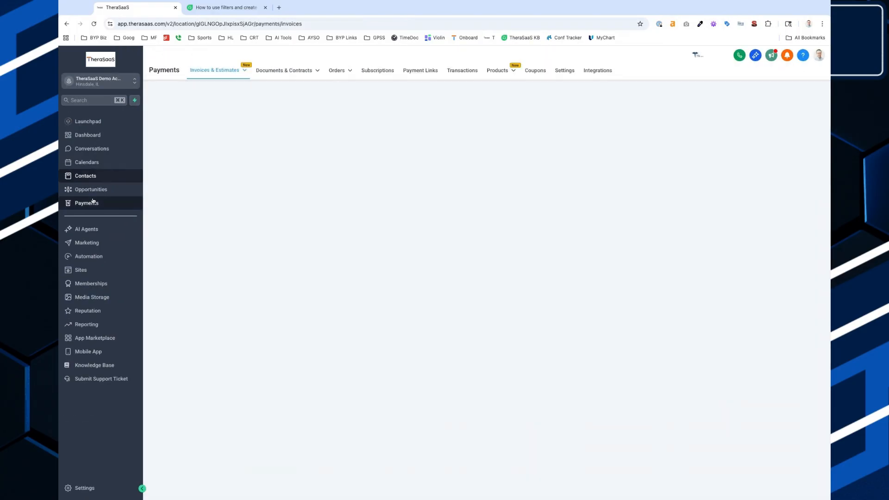
click(87, 176)
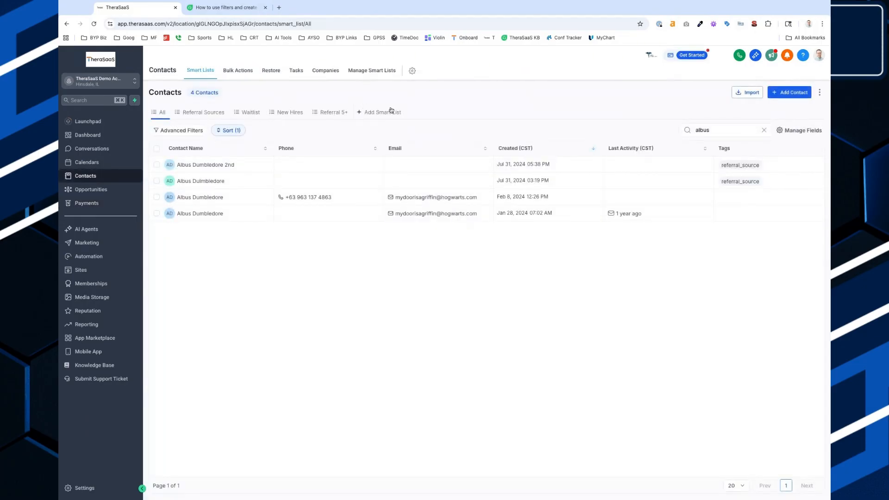
click(329, 115)
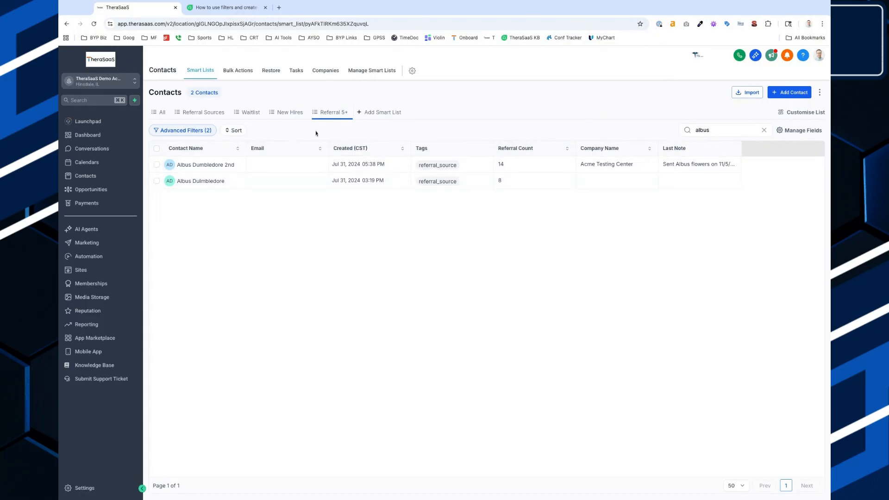
Start a new smart list, examine its tag and Referral Count filters, and close it without creating the list
click(388, 115)
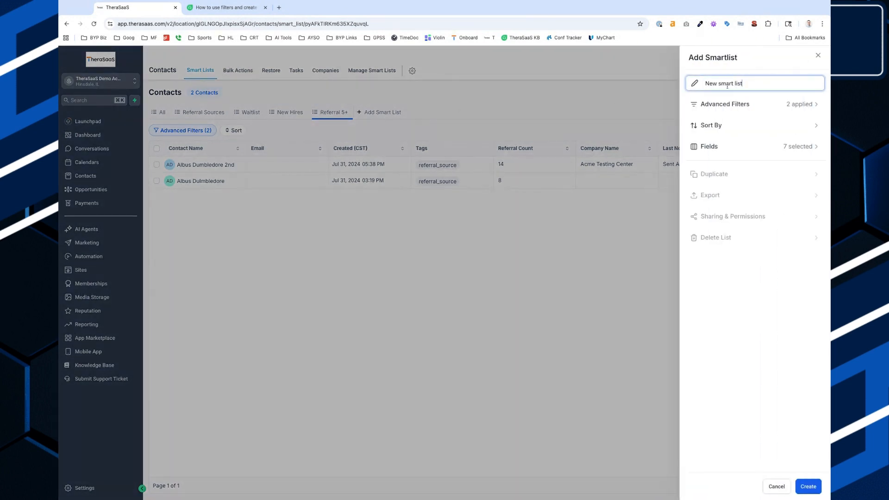
click(754, 111)
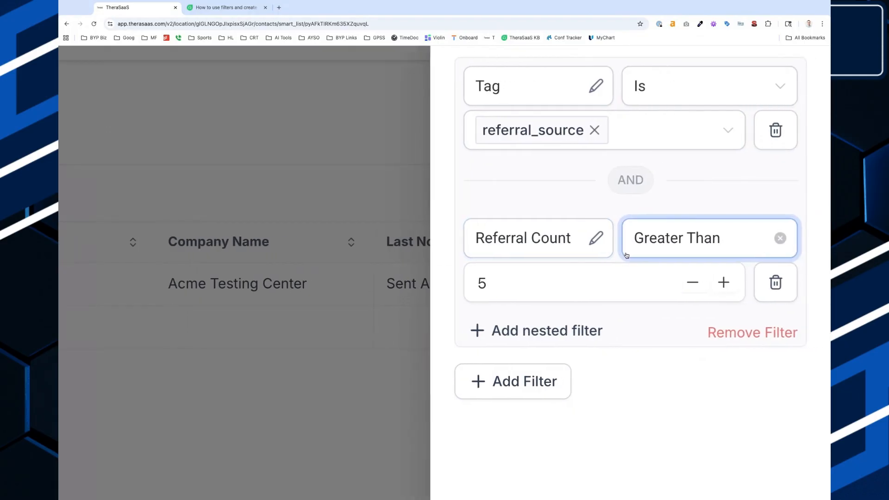
click(623, 271)
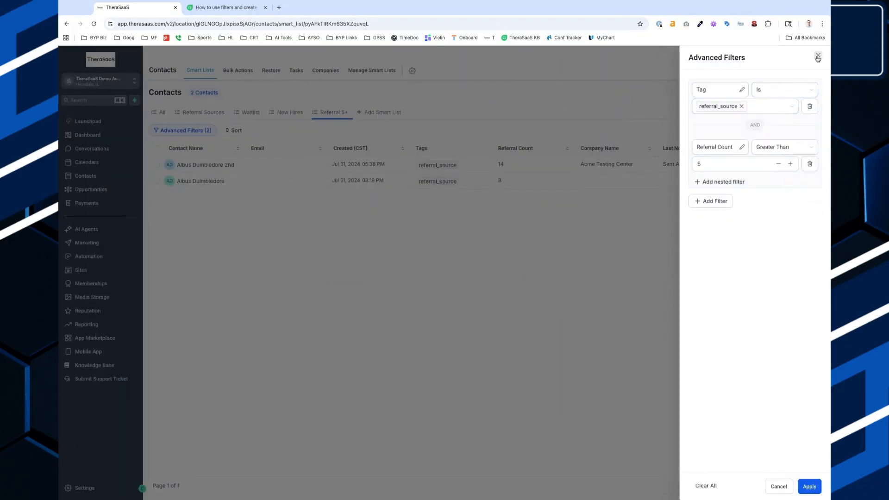
click(818, 56)
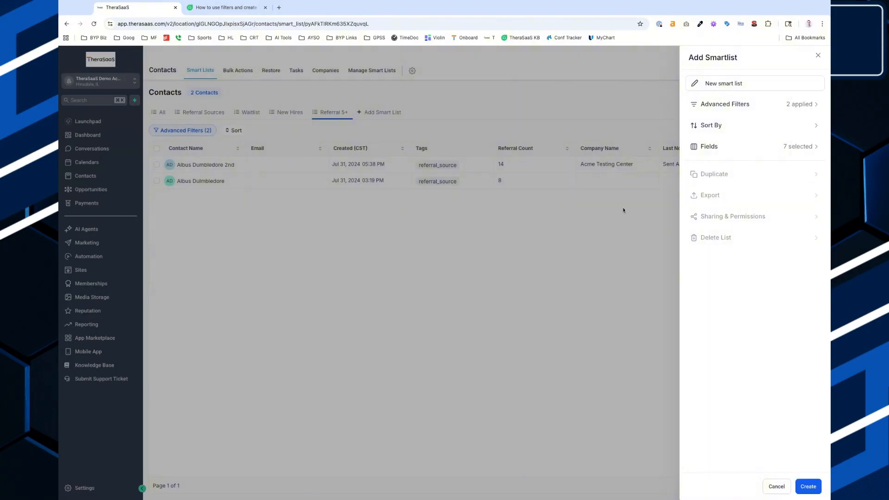
click(819, 56)
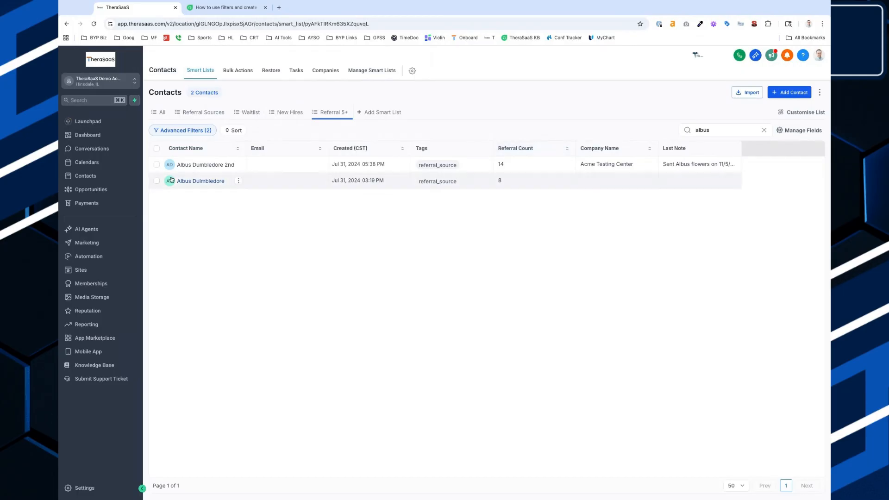
Open the first contact in the Referral 5+ list, set its Referral Count to 17 and save the record
click(197, 166)
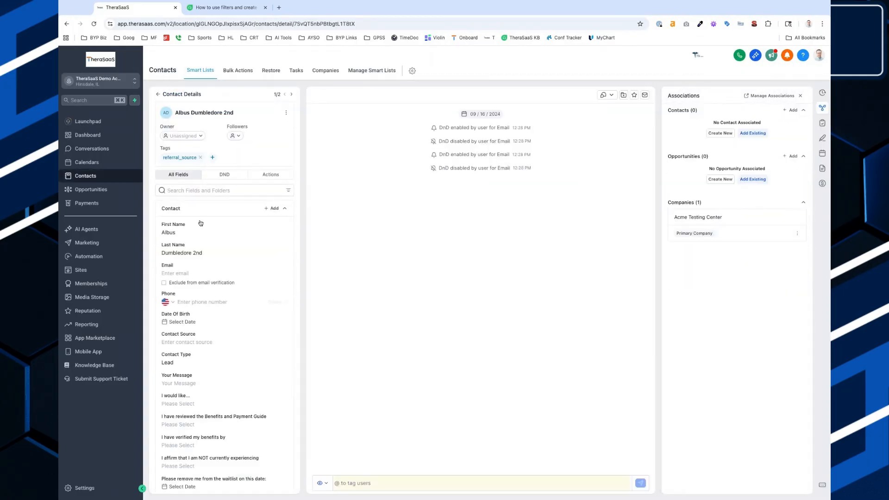
scroll(200, 266, down, 10)
scroll(200, 269, down, 15)
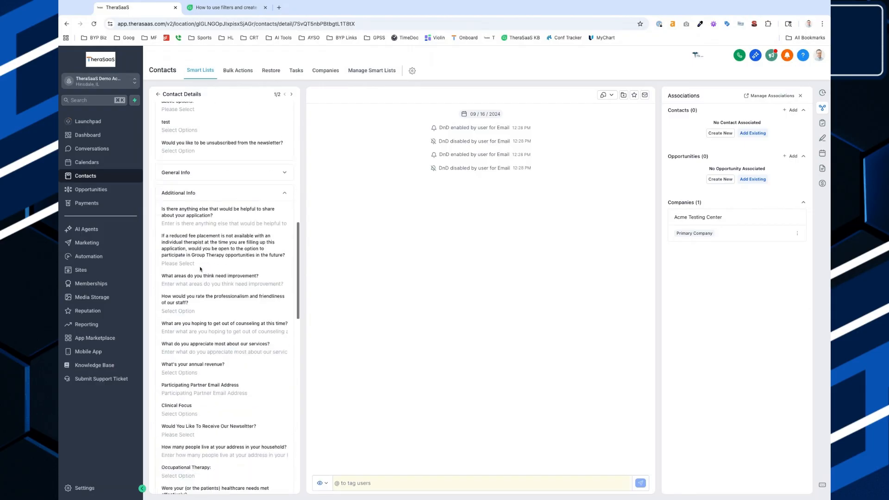
scroll(183, 394, down, 4)
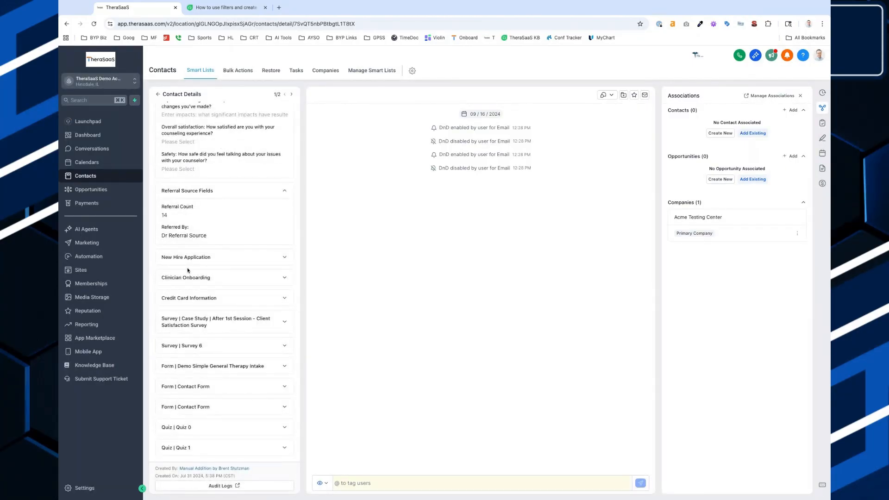
scroll(177, 202, up, 5)
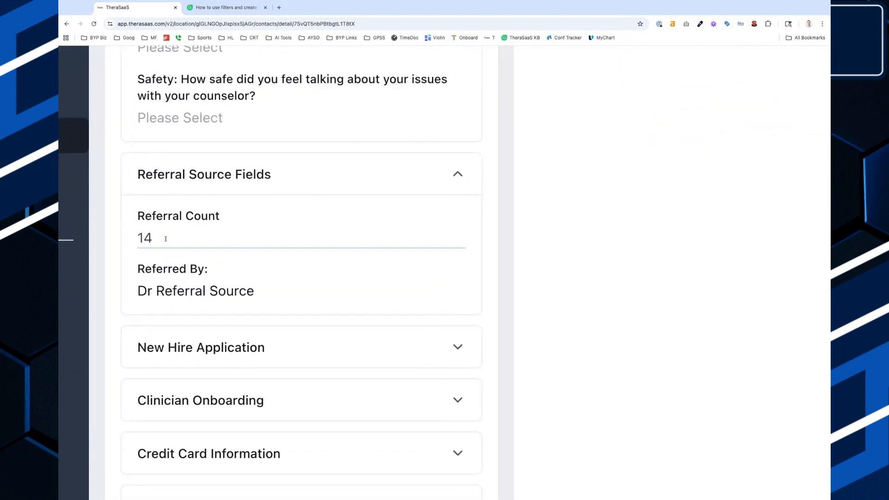
key(BackSpace)
text(7)
scroll(230, 249, down, 5)
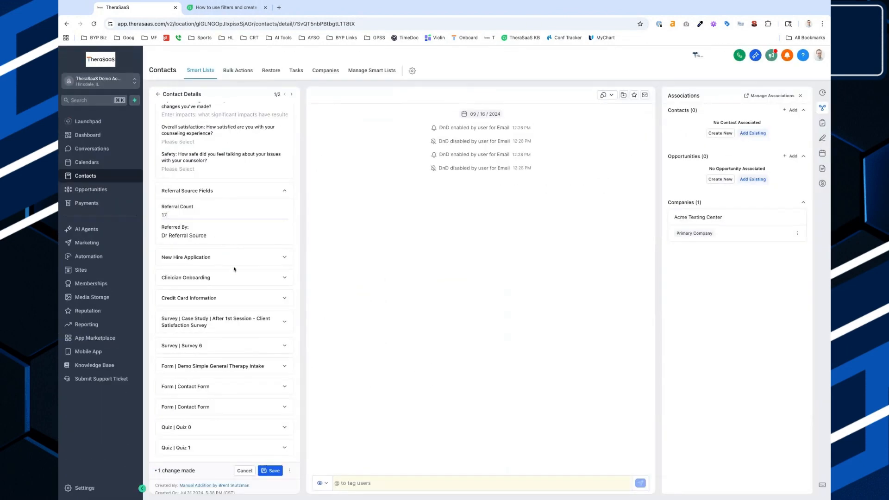
click(272, 470)
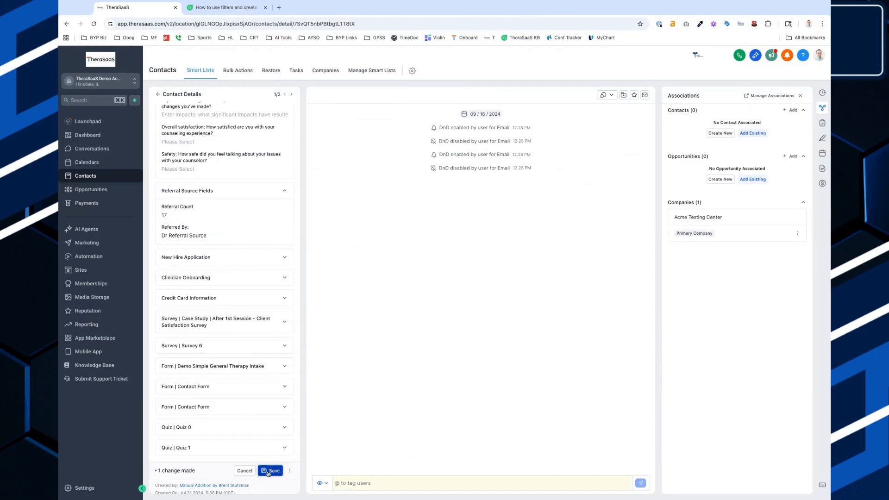
Return to the Referral 5+ list, reload it and highlight the updated contact's last note to review the entry
click(158, 95)
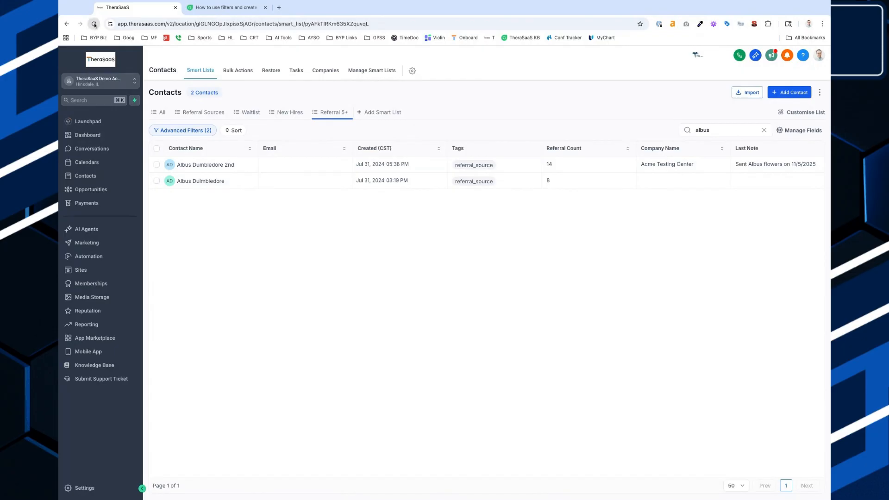
click(93, 24)
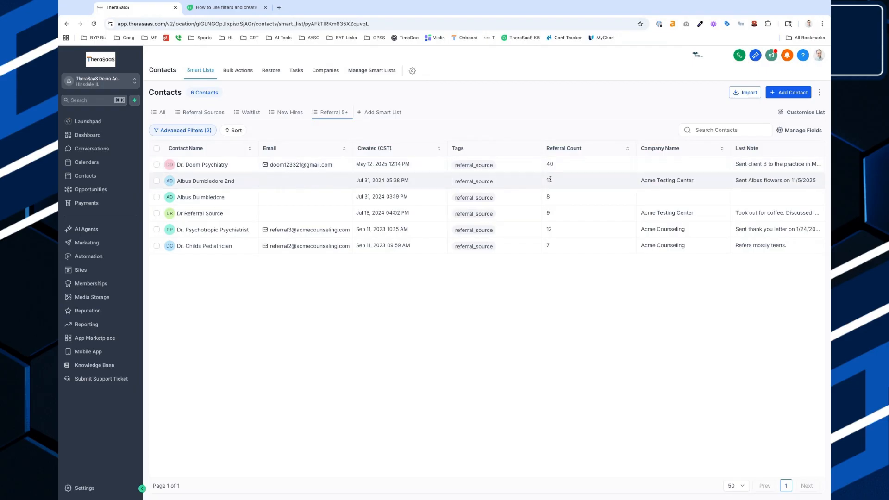
scroll(727, 173, right, 1)
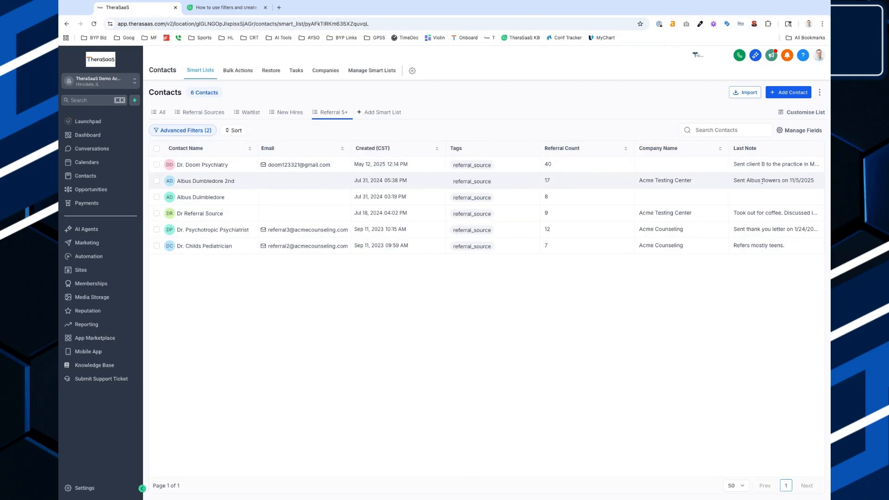
drag(736, 181, 804, 181)
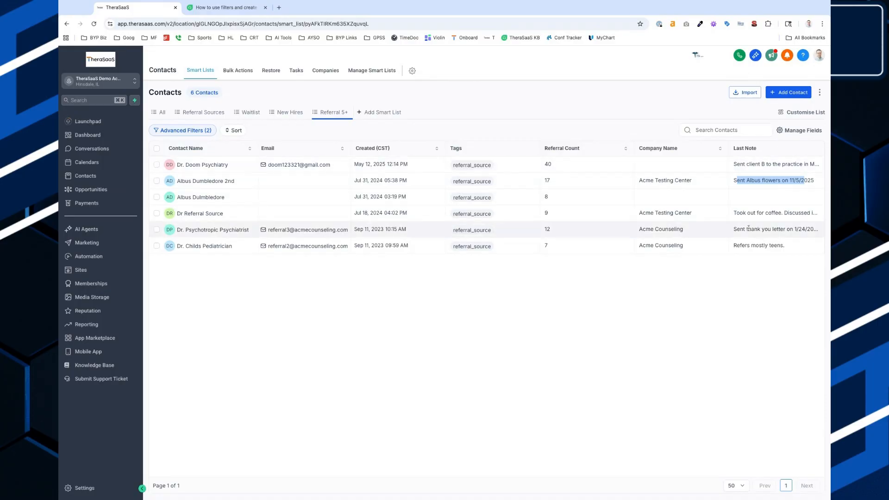
View the table's field selection and the Custom Fields settings, and return to the Referral 5+ list
click(783, 131)
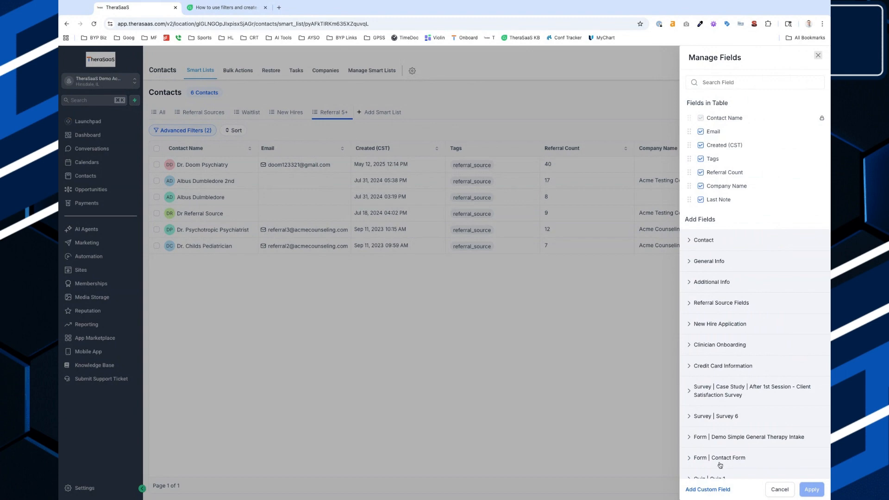
click(715, 490)
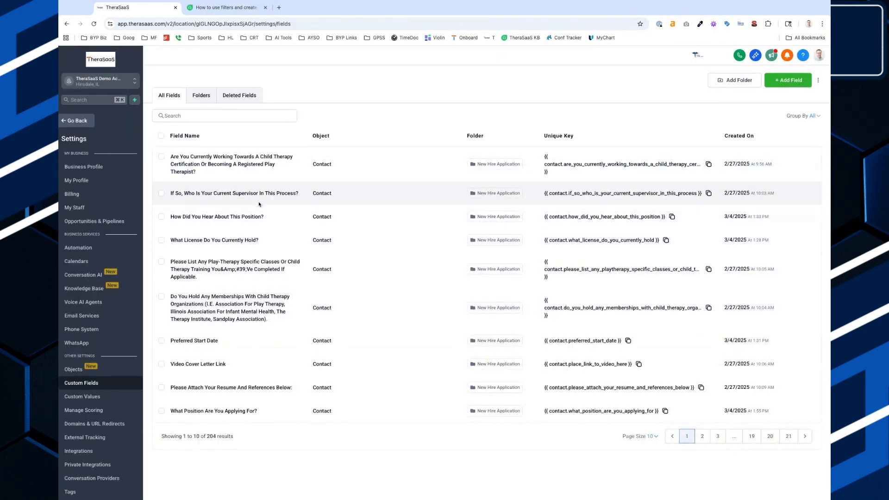
click(67, 24)
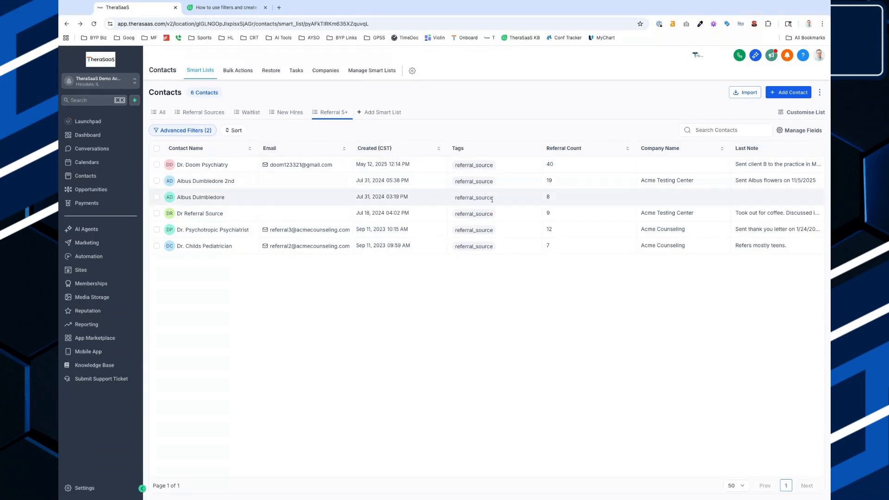
Select all contacts in the Referral 5+ list, view the blank Bulk Email form without sending, and clear the selection
click(157, 149)
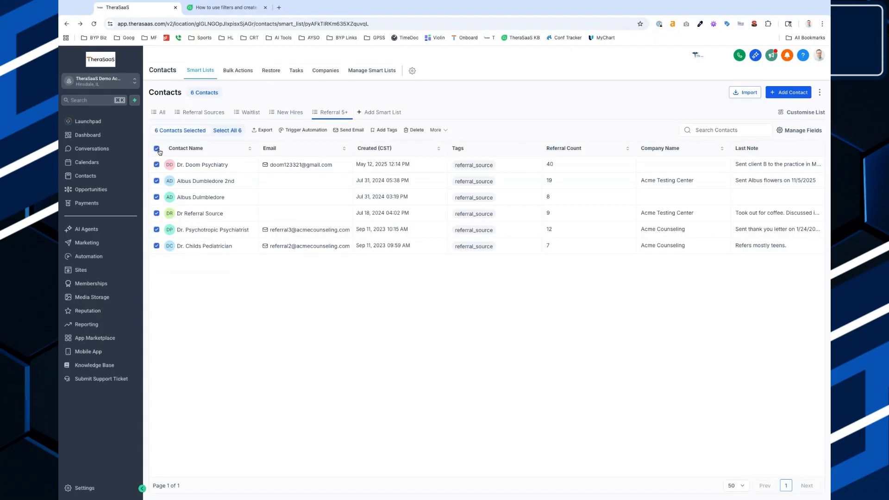
click(348, 131)
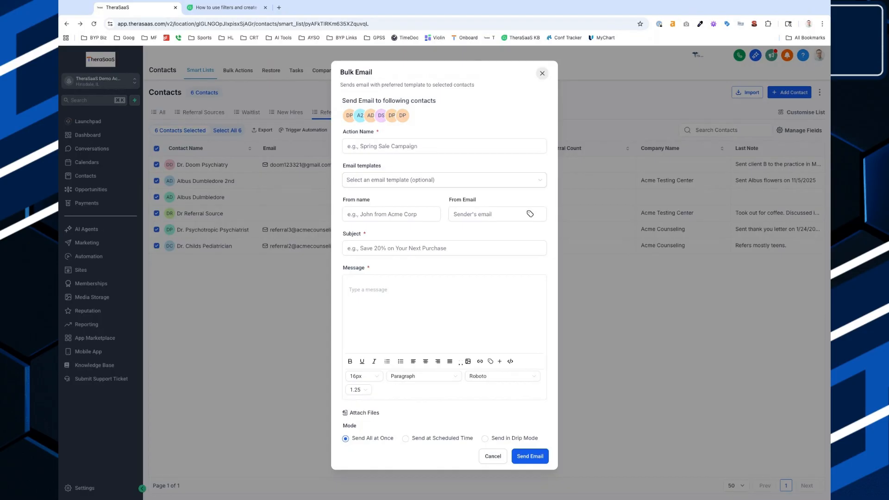
click(542, 73)
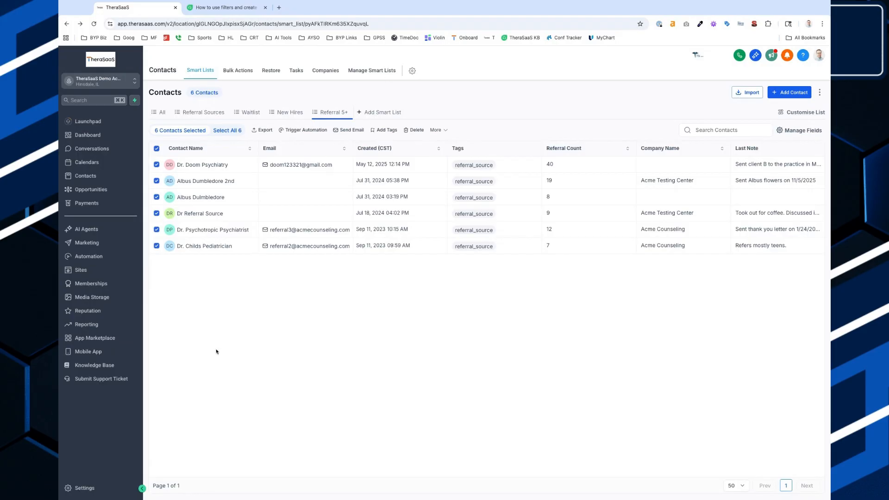
click(156, 149)
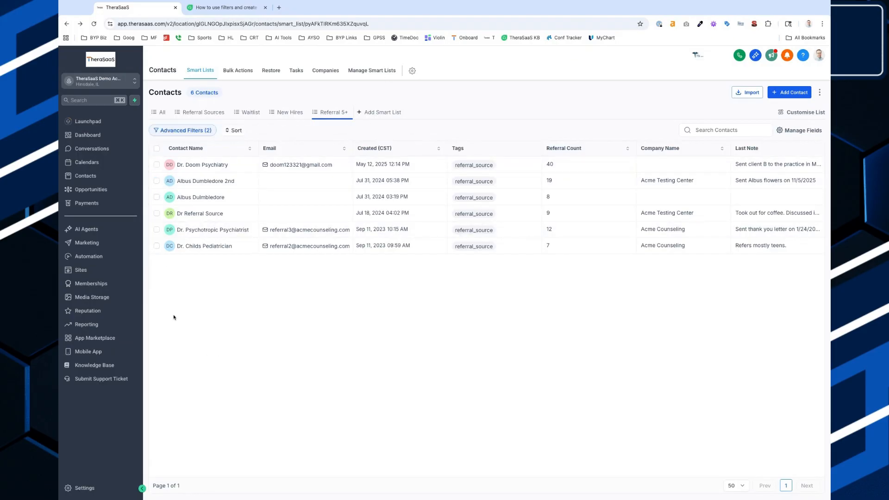